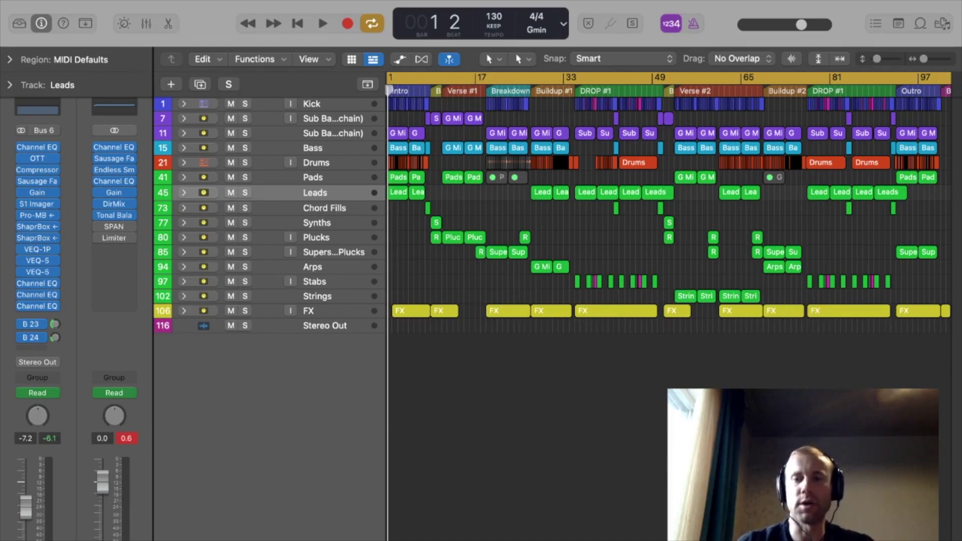
Marquee-select every region in the arrangement and place the playhead at bar 2
{"action": "left_click_drag", "start_coordinate": [919, 396], "coordinate": [848, 308]}
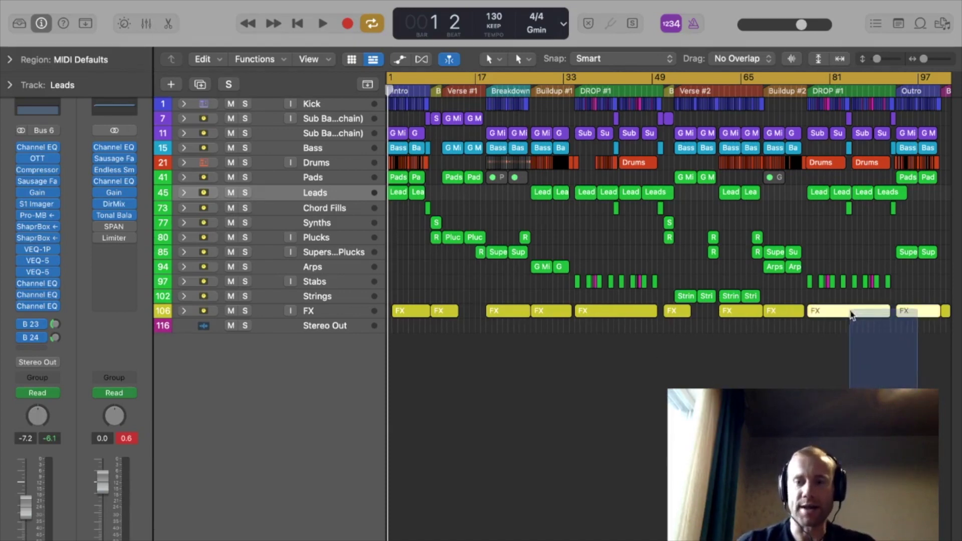
{"action": "left_click_drag", "start_coordinate": [939, 354], "coordinate": [807, 129]}
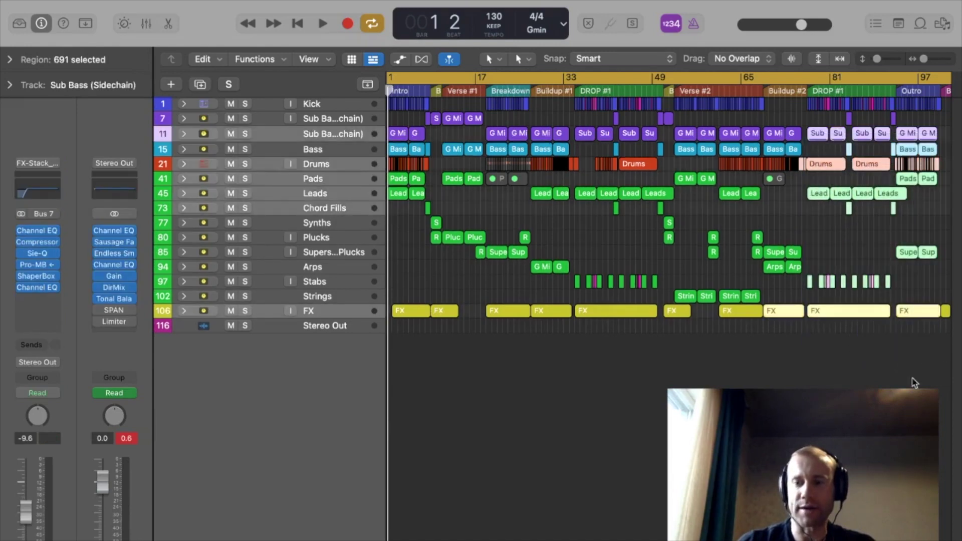
{"action": "left_click_drag", "start_coordinate": [950, 359], "coordinate": [391, 101]}
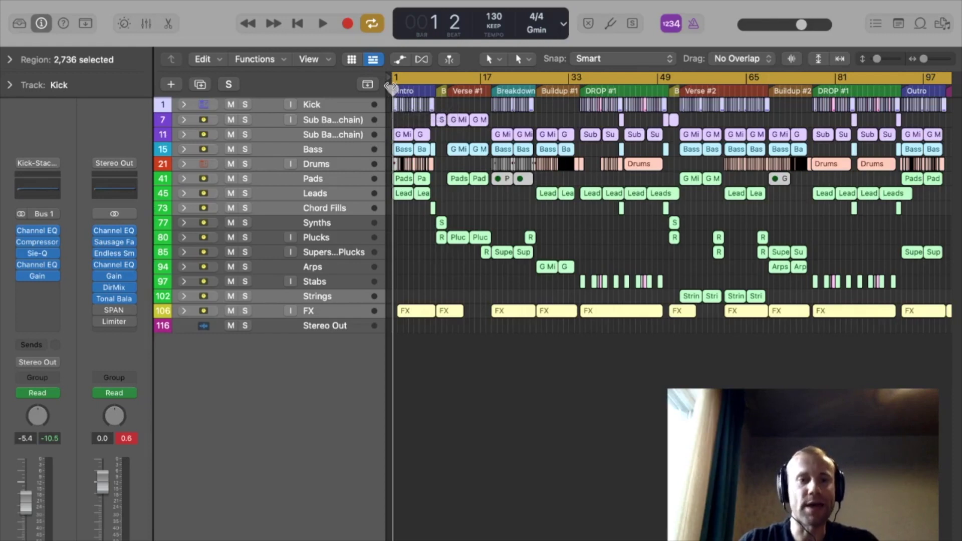
{"action": "mouse_move", "coordinate": [392, 94]}
{"action": "left_mouse_down"}
{"action": "mouse_move", "coordinate": [418, 92]}
{"action": "mouse_move", "coordinate": [398, 91]}
{"action": "left_mouse_up"}
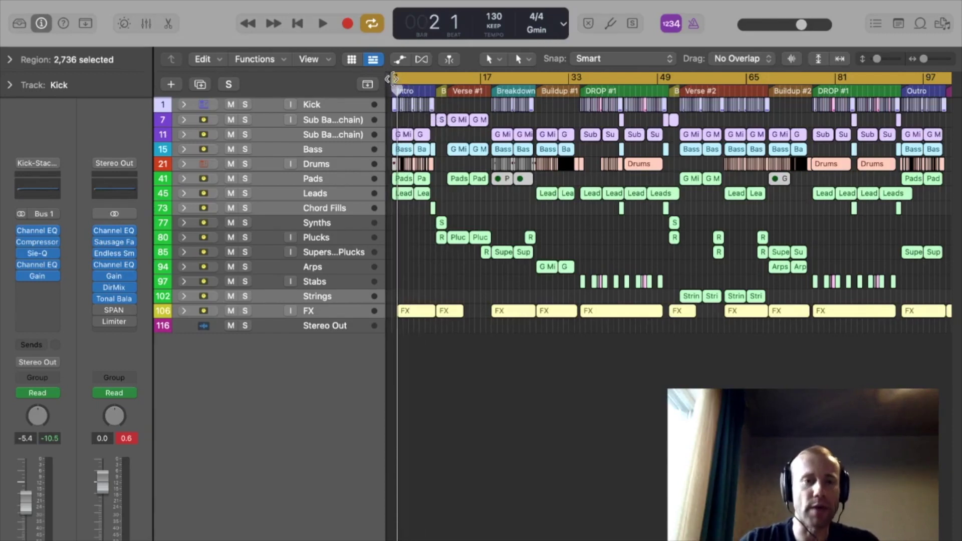
{"action": "left_click", "coordinate": [400, 59]}
{"action": "scroll", "coordinate": [528, 199], "scroll_direction": "down", "scroll_amount": 8}
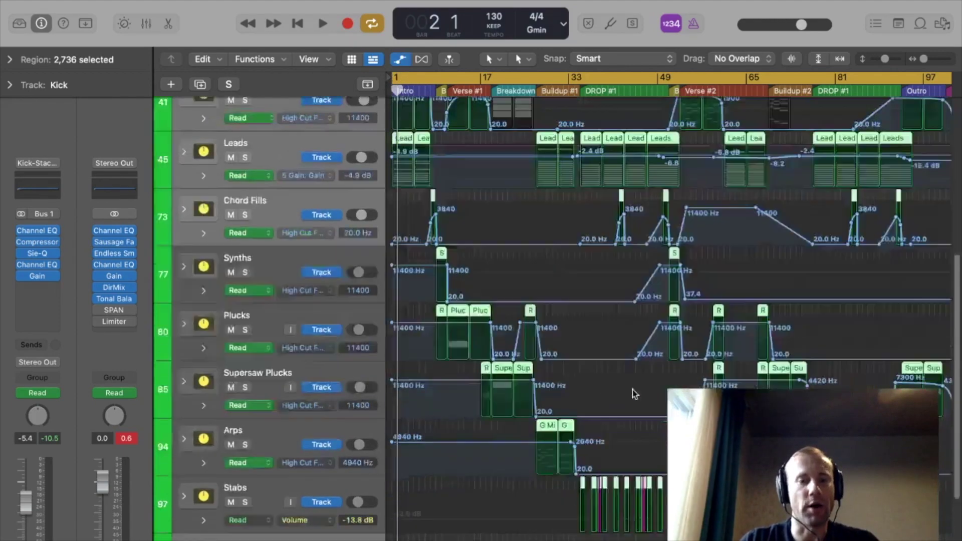
{"action": "scroll", "coordinate": [622, 335], "scroll_direction": "down", "scroll_amount": 3}
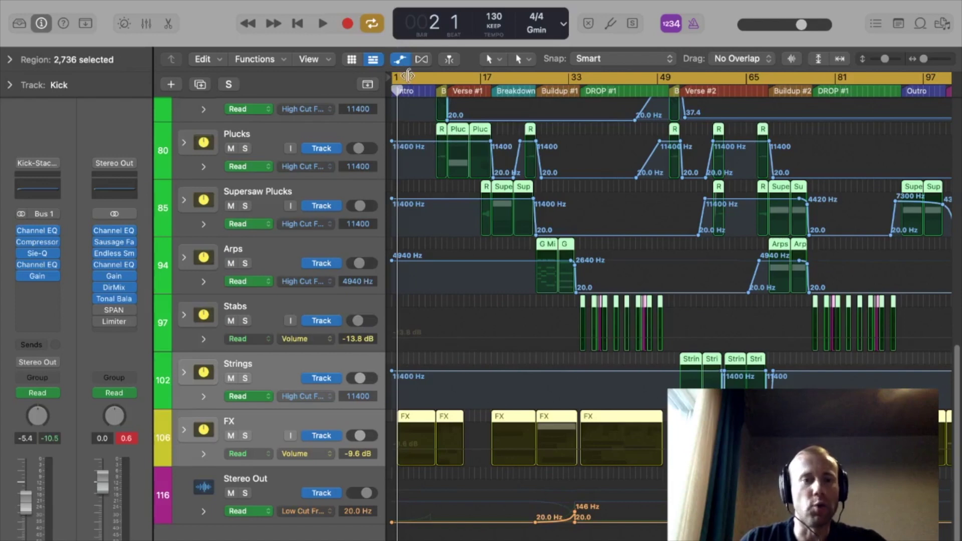
{"action": "left_click", "coordinate": [400, 60]}
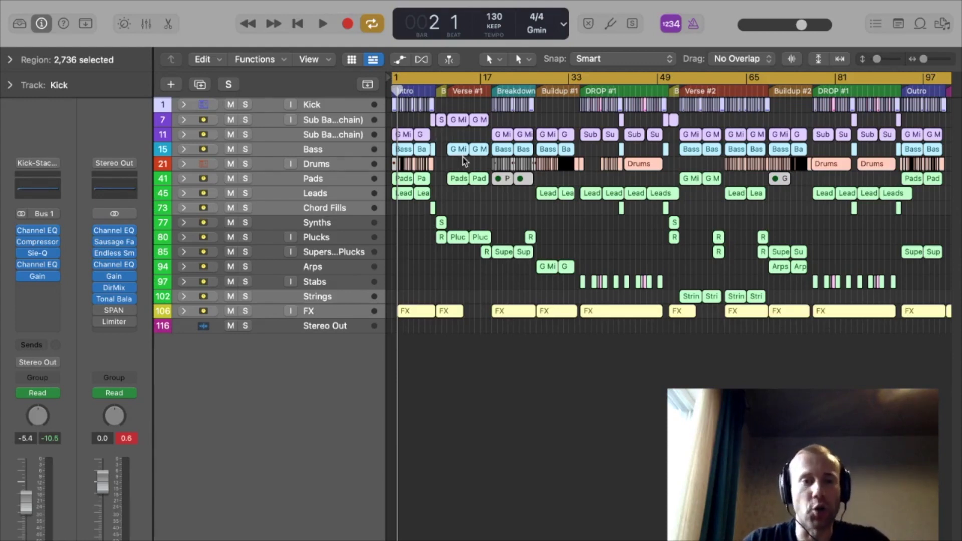
{"action": "left_click", "coordinate": [537, 80]}
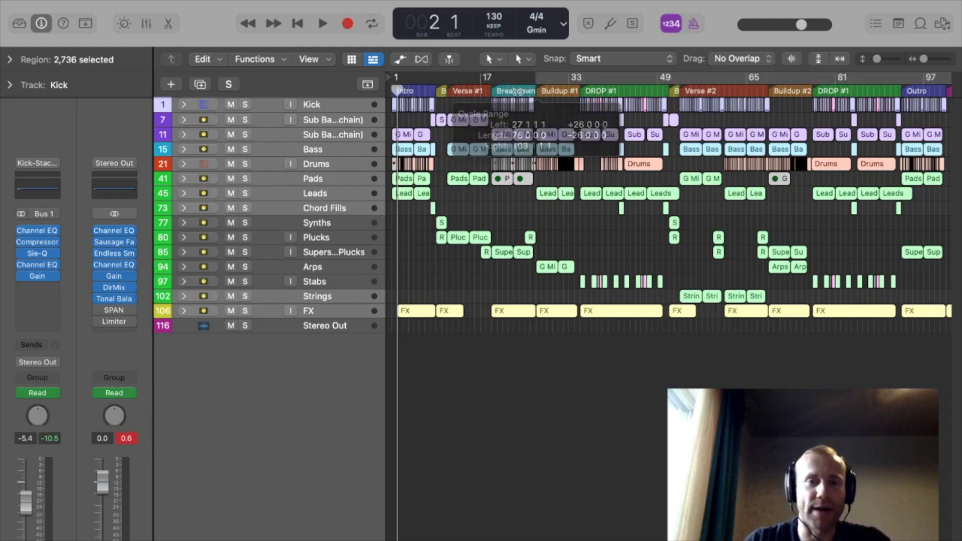
Unfreeze the three Strings tracks and the four Stabs tracks, then collapse the Stabs stack
{"action": "left_click", "coordinate": [425, 261]}
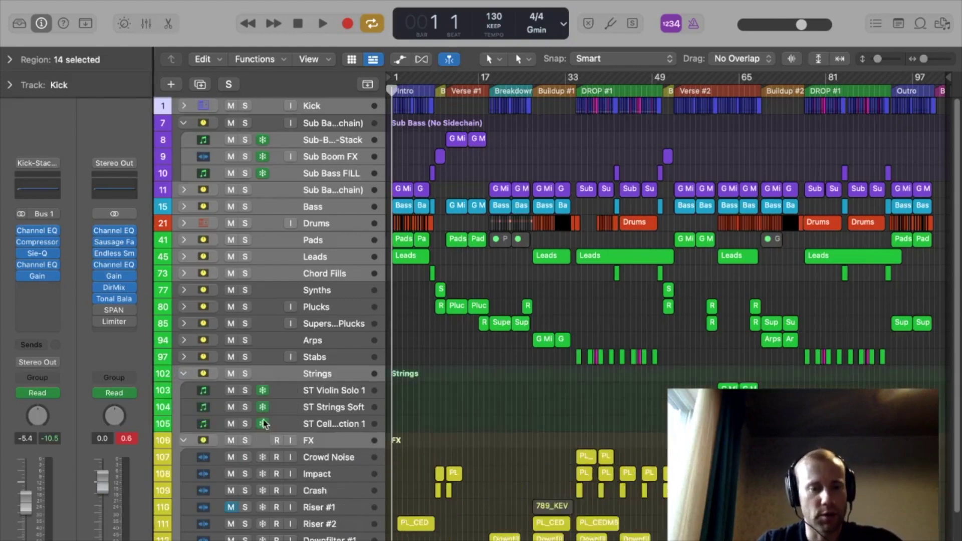
{"action": "left_click_drag", "start_coordinate": [264, 424], "coordinate": [260, 391]}
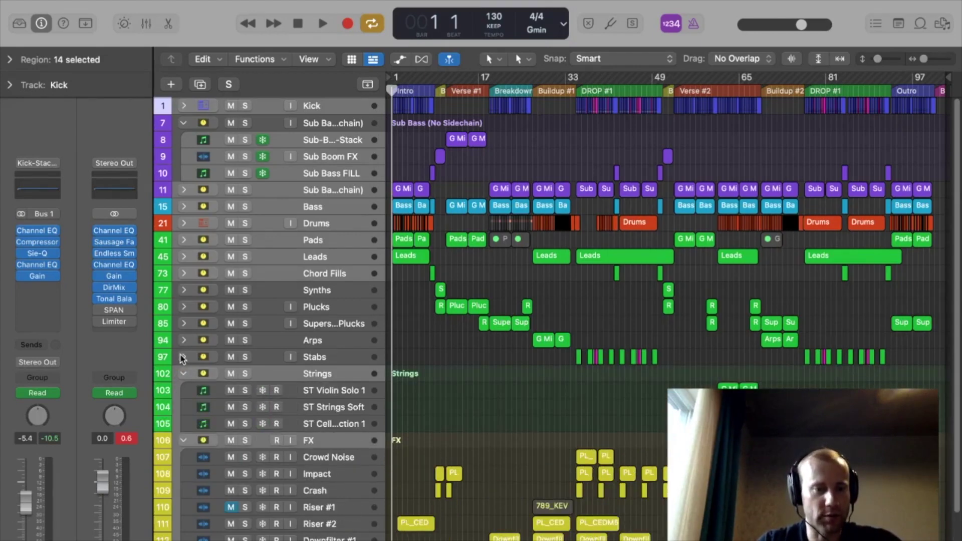
{"action": "left_click", "coordinate": [184, 357]}
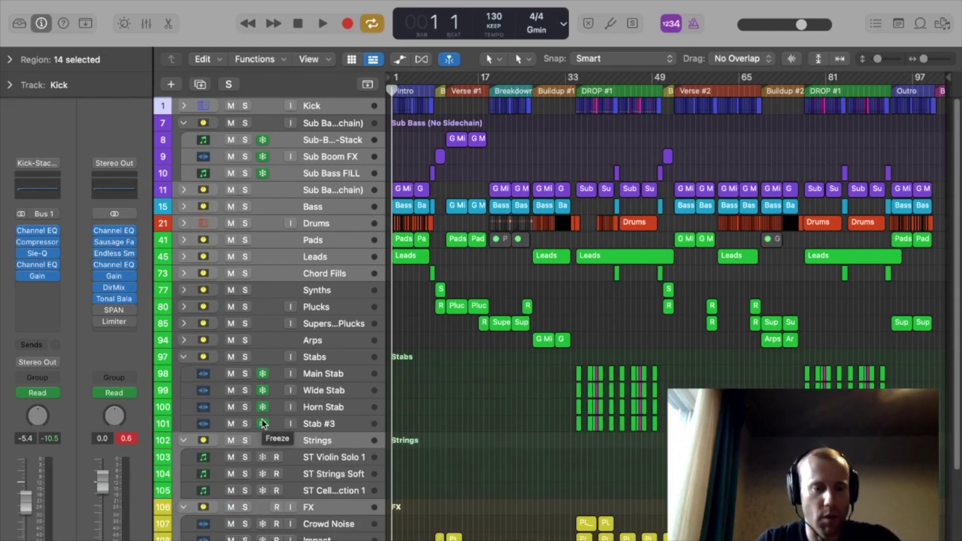
{"action": "left_click_drag", "start_coordinate": [263, 424], "coordinate": [262, 374]}
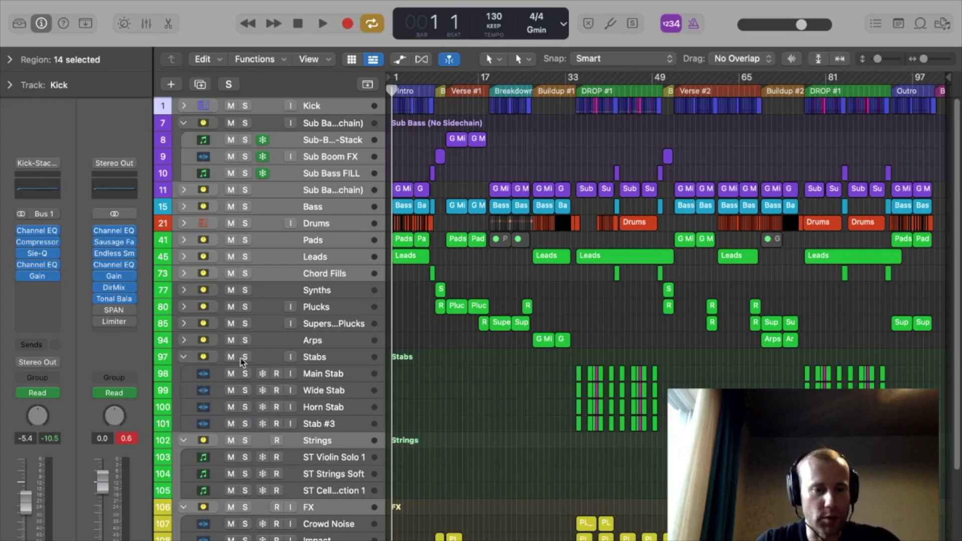
{"action": "left_click", "coordinate": [183, 357]}
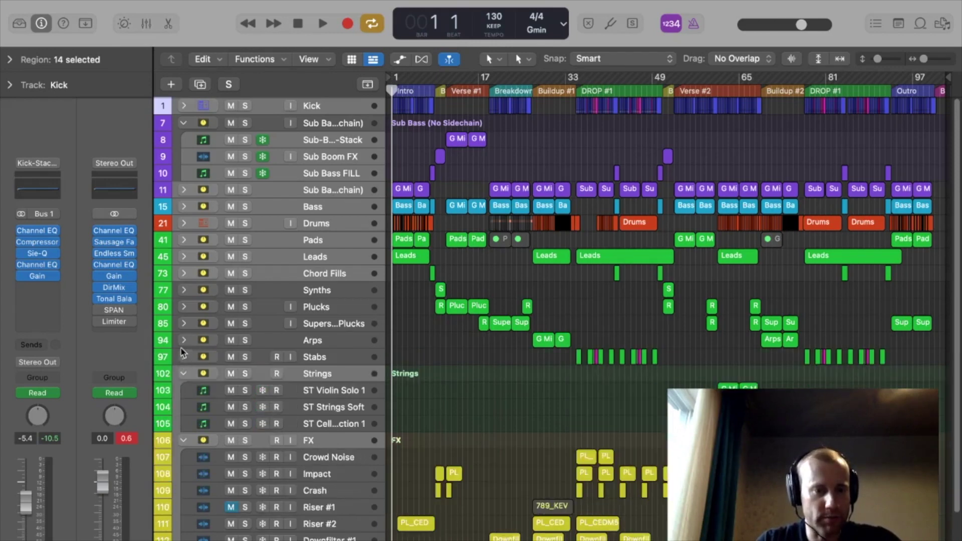
Unfreeze both Arps tracks and collapse the Arps stack
{"action": "left_click", "coordinate": [183, 340]}
{"action": "left_click_drag", "start_coordinate": [264, 379], "coordinate": [264, 358]}
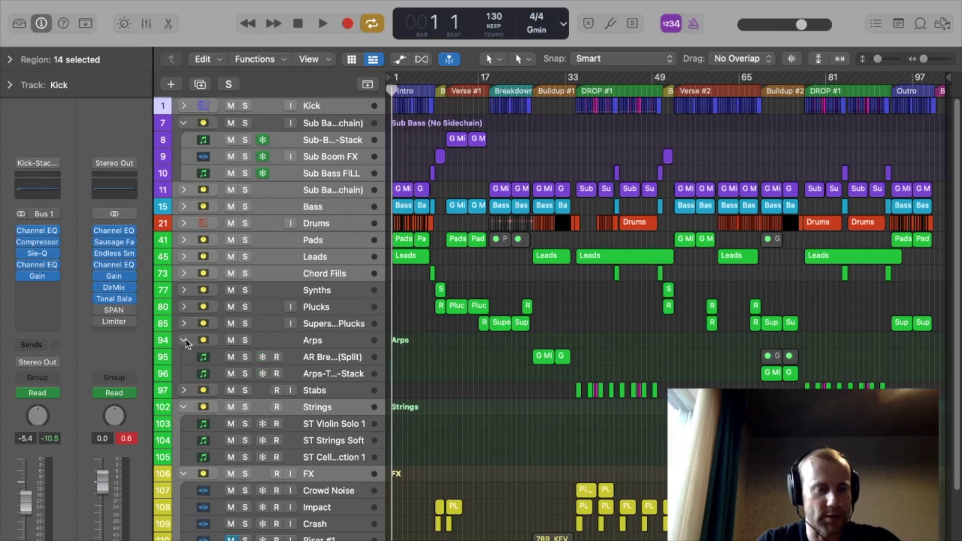
{"action": "left_click", "coordinate": [183, 340]}
Check the Supersaw Plucks, Leads and Drums stacks, leaving every track stack collapsed
{"action": "left_click", "coordinate": [184, 324]}
{"action": "left_click", "coordinate": [183, 324]}
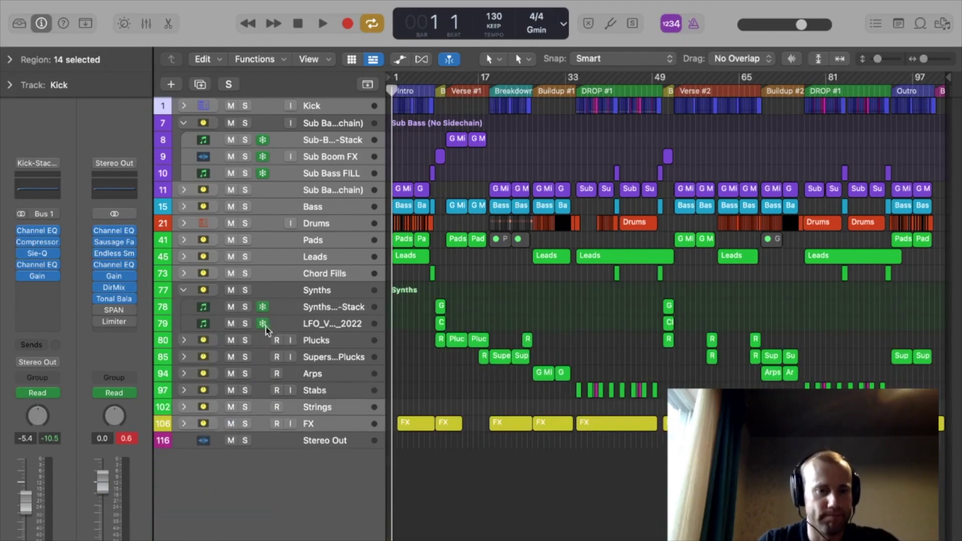
{"action": "left_click", "coordinate": [183, 273]}
{"action": "left_click", "coordinate": [184, 256]}
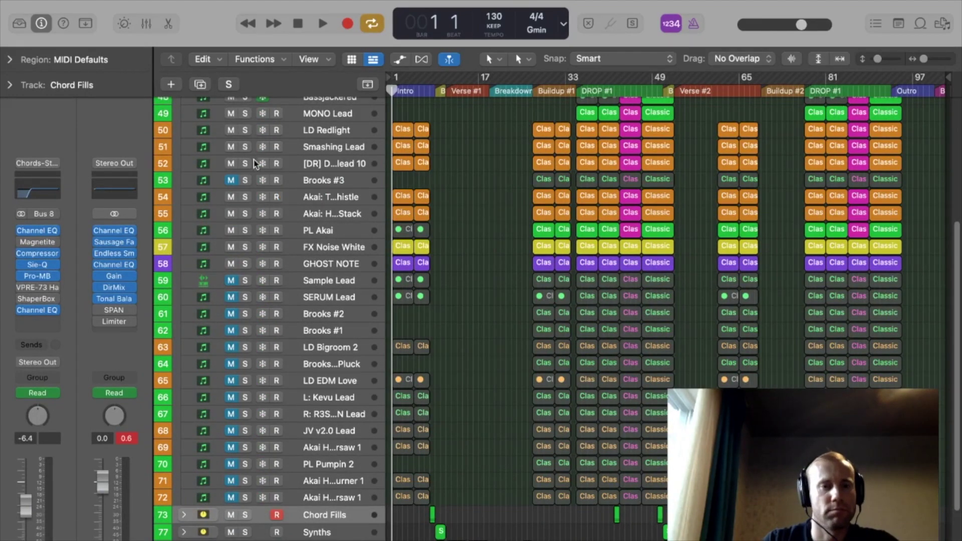
{"action": "left_click", "coordinate": [184, 255]}
{"action": "left_click", "coordinate": [184, 222]}
{"action": "left_click", "coordinate": [183, 205], "text": "alt"}
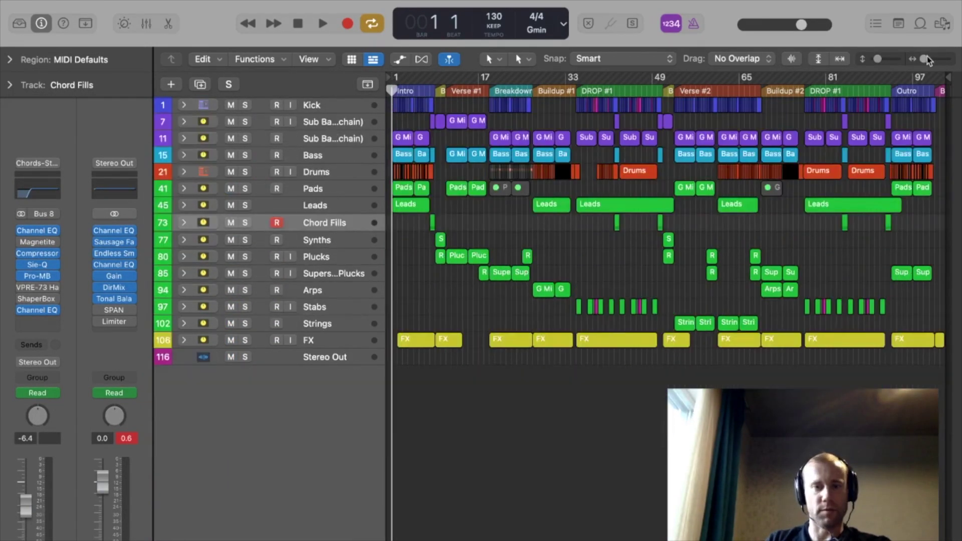
{"action": "left_click_drag", "start_coordinate": [925, 58], "coordinate": [931, 58]}
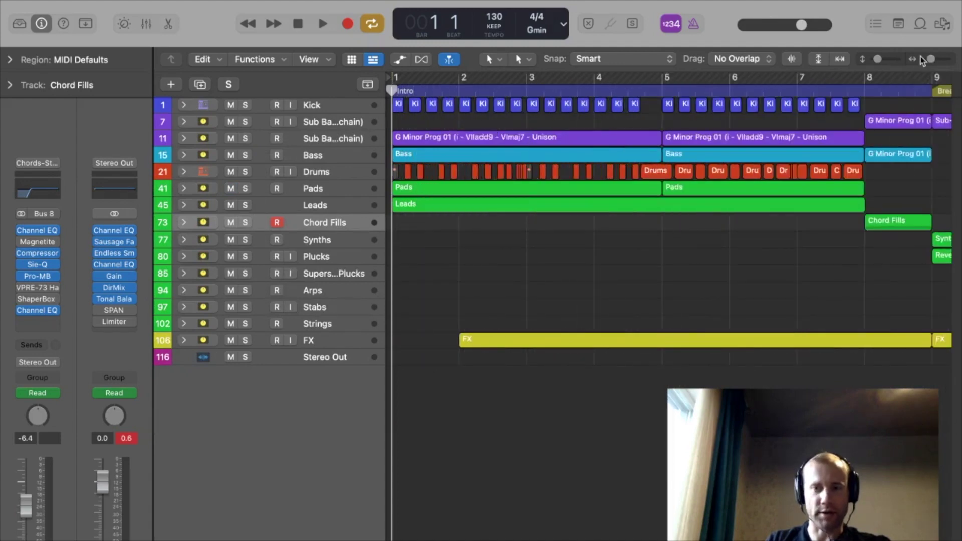
Zoom in until bar 1's subdivisions fill the arrange area, then bring up the ruler's cycle commands
{"action": "left_click_drag", "start_coordinate": [931, 59], "coordinate": [949, 70]}
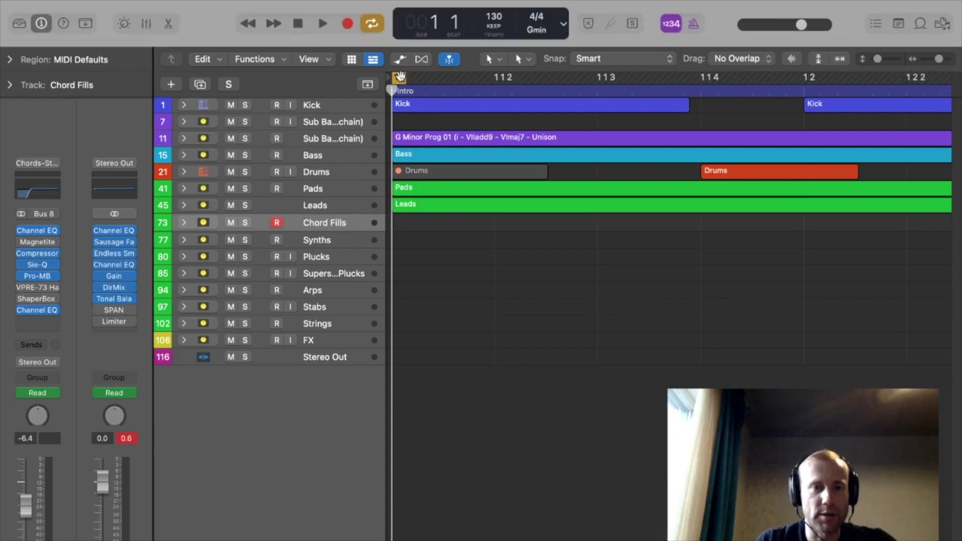
{"action": "right_click", "coordinate": [400, 76]}
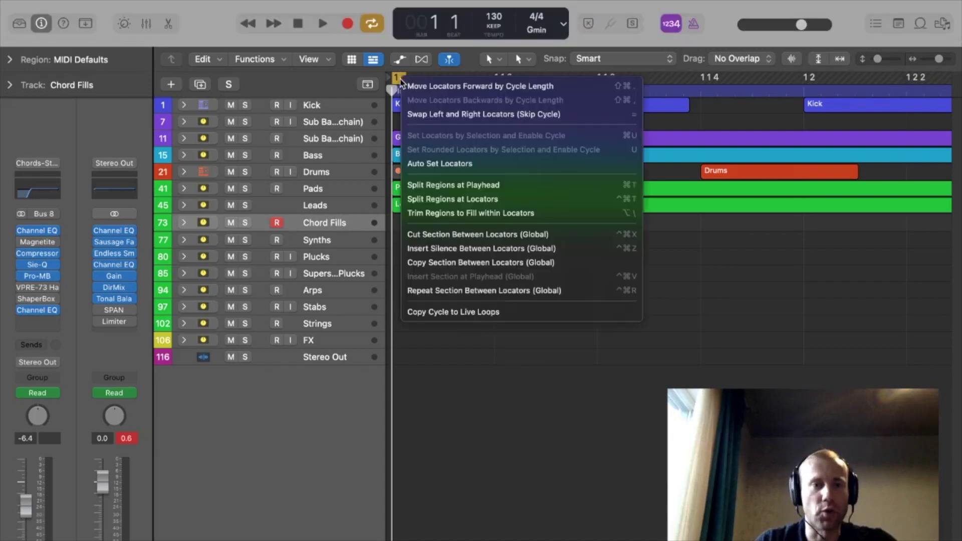
Insert silence between the locators on all tracks, moving global events and adding a 4/4 change
{"action": "left_click", "coordinate": [466, 249]}
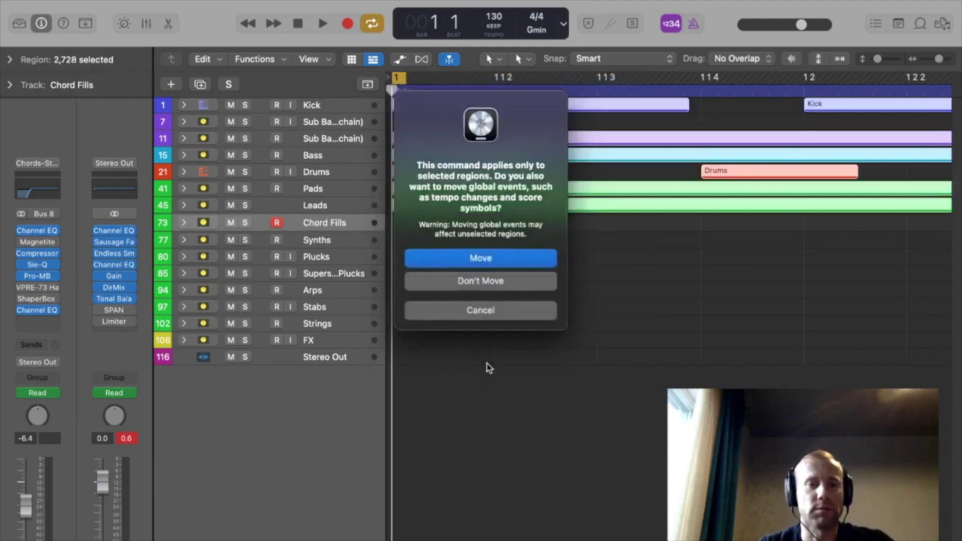
{"action": "left_click", "coordinate": [468, 258]}
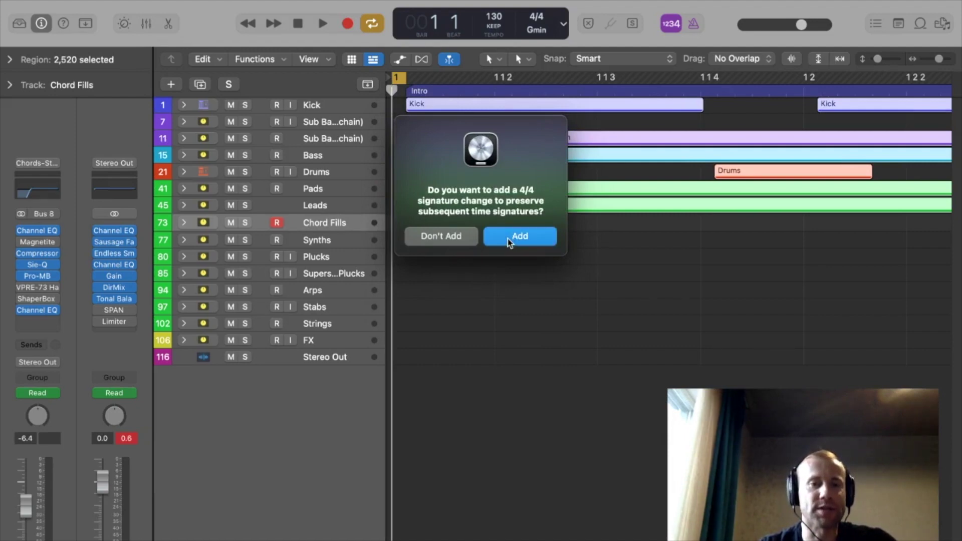
{"action": "left_click", "coordinate": [513, 239]}
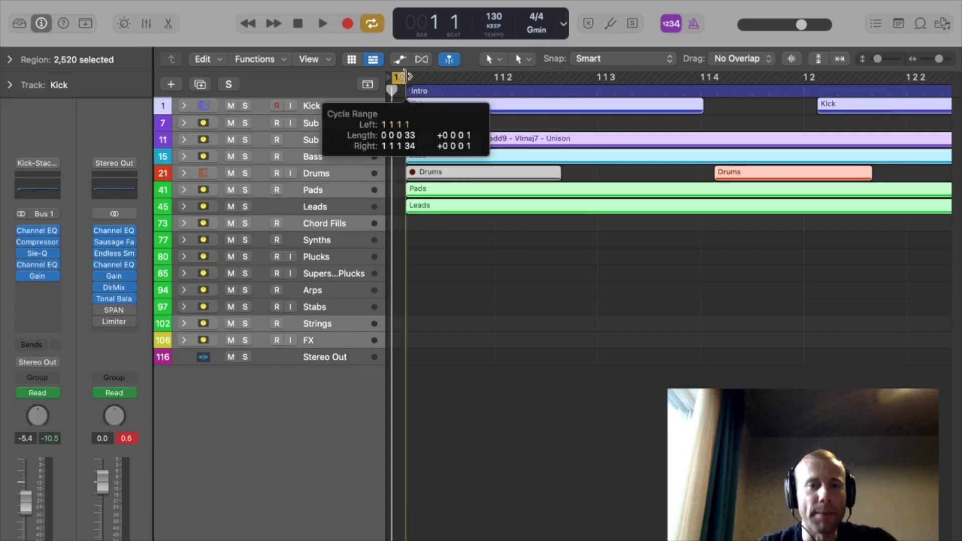
{"action": "key", "text": "c"}
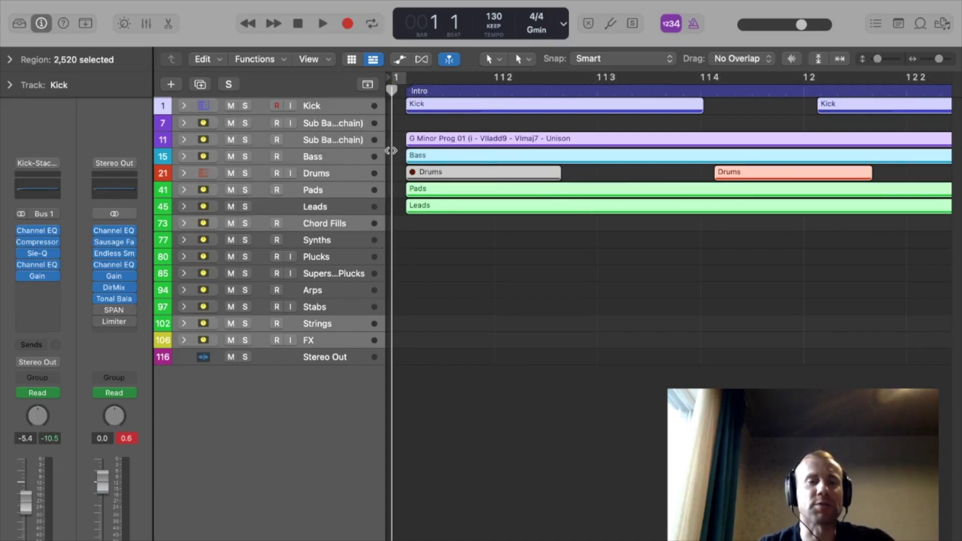
Zoom out and show the automation lanes on every track
{"action": "left_click_drag", "start_coordinate": [939, 59], "coordinate": [920, 64]}
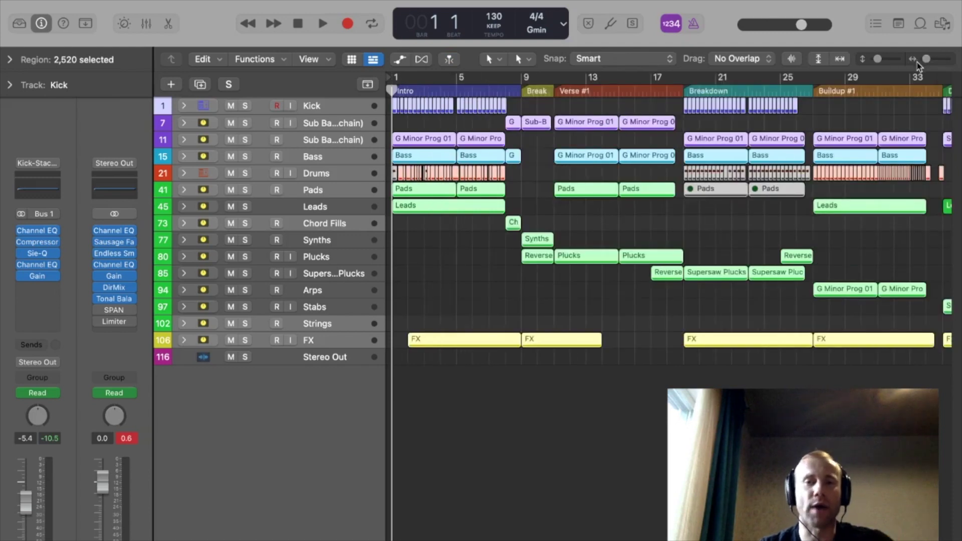
{"action": "left_click", "coordinate": [401, 61]}
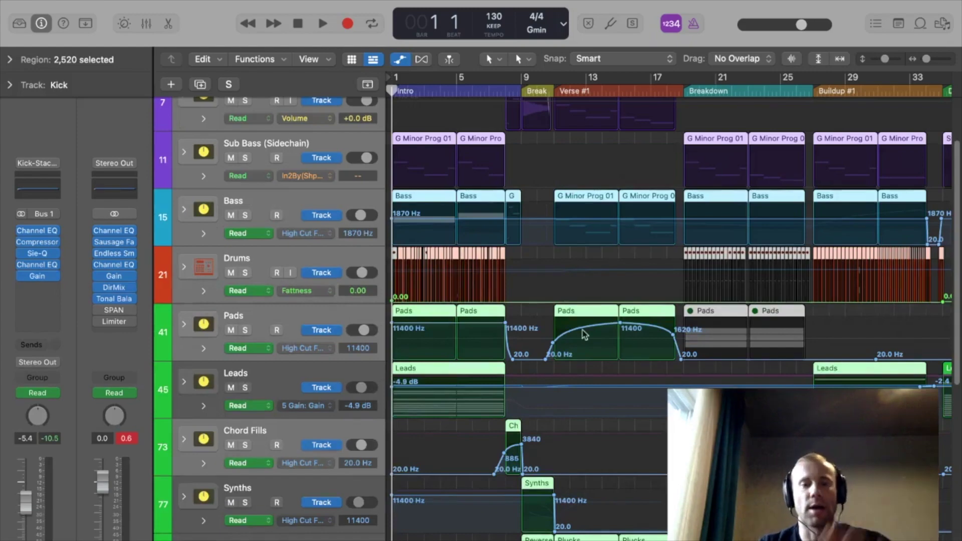
{"action": "scroll", "coordinate": [647, 351], "scroll_direction": "down", "scroll_amount": 5}
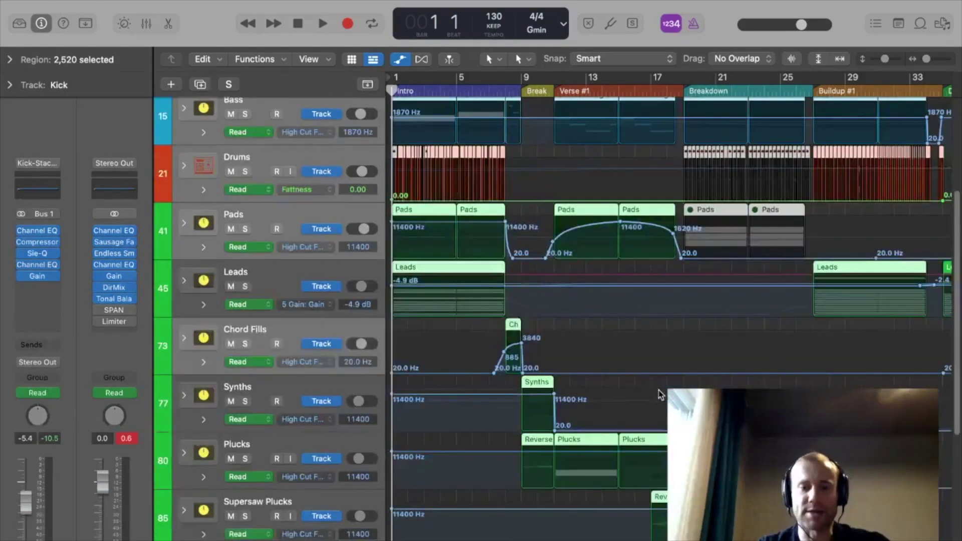
{"action": "scroll", "coordinate": [659, 395], "scroll_direction": "down", "scroll_amount": 10}
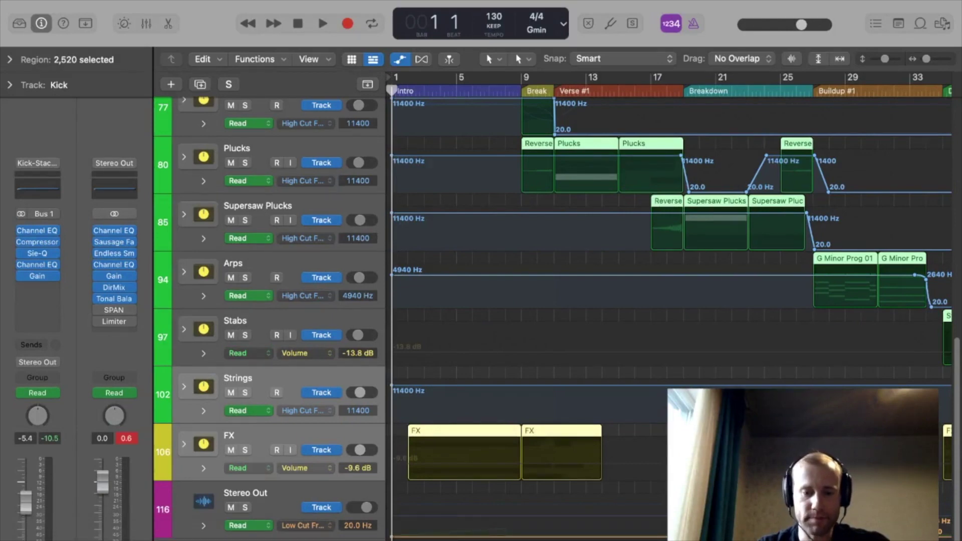
{"action": "scroll", "coordinate": [663, 108], "scroll_direction": "right", "scroll_amount": 10}
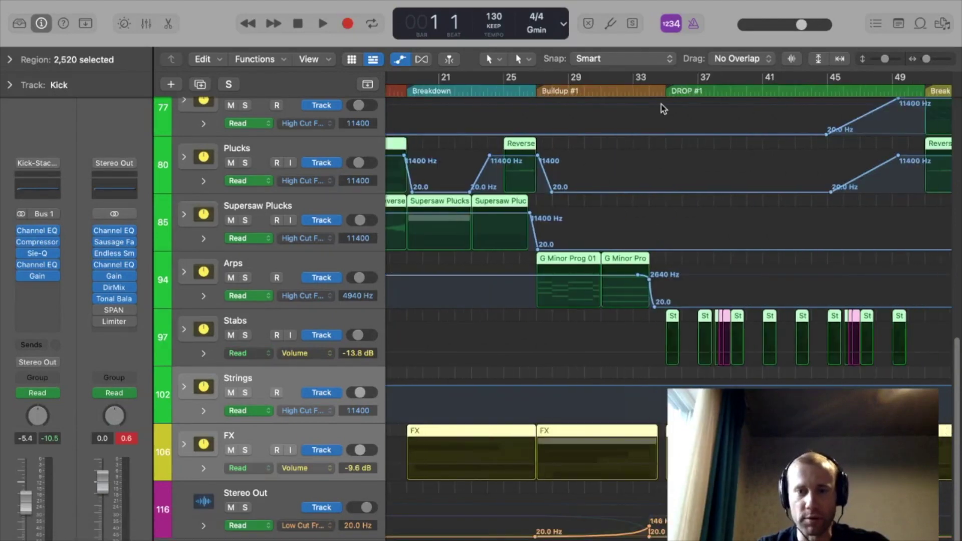
Set the playhead at bar 34 and zoom to fit the whole song
{"action": "left_click", "coordinate": [666, 85]}
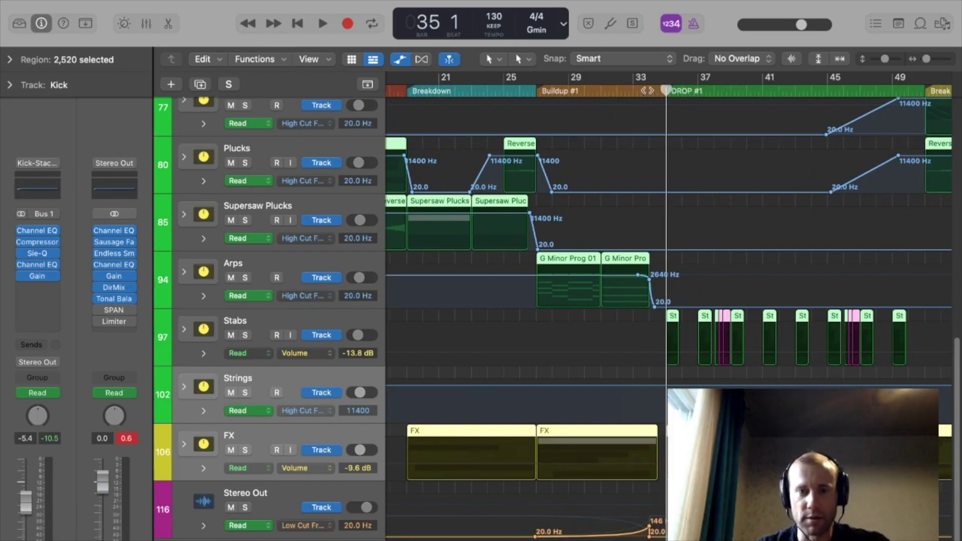
{"action": "left_click", "coordinate": [650, 86]}
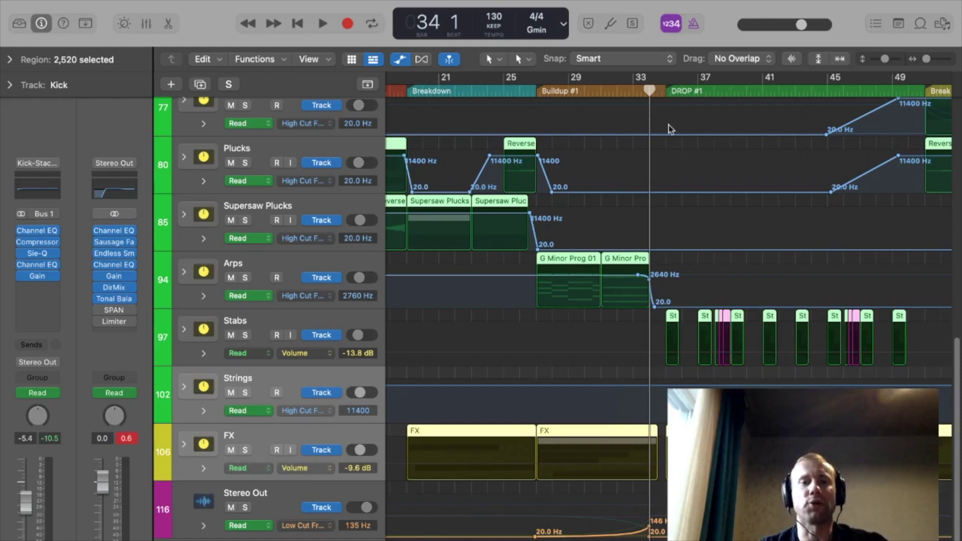
{"action": "key", "text": "z"}
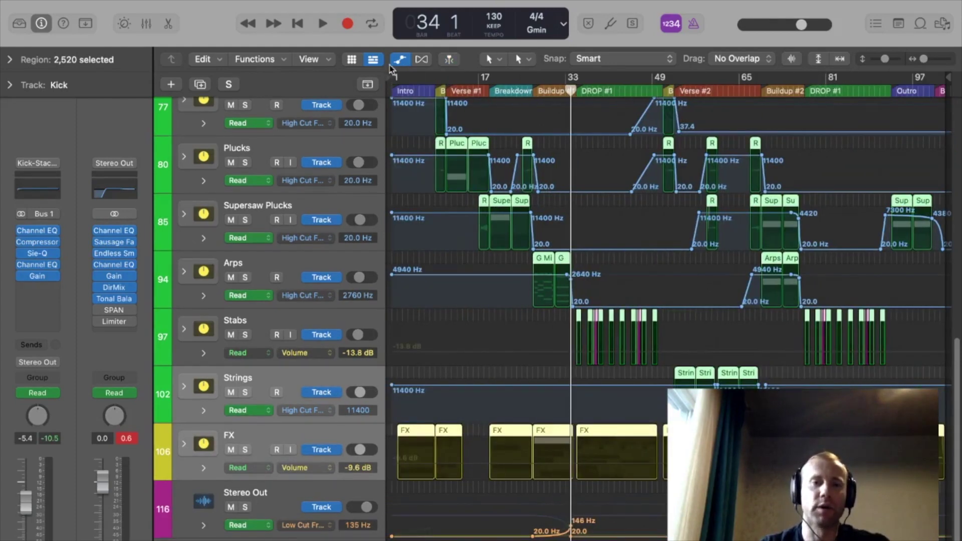
Hide automation, select all regions, set the cycle to the selection, and return to bar 1
{"action": "key", "text": "a"}
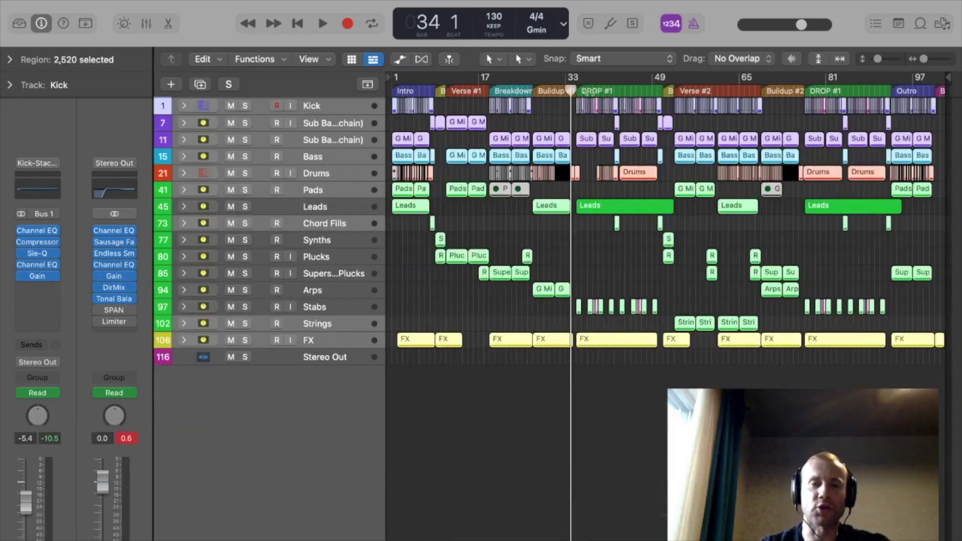
{"action": "left_click_drag", "start_coordinate": [948, 370], "coordinate": [828, 261]}
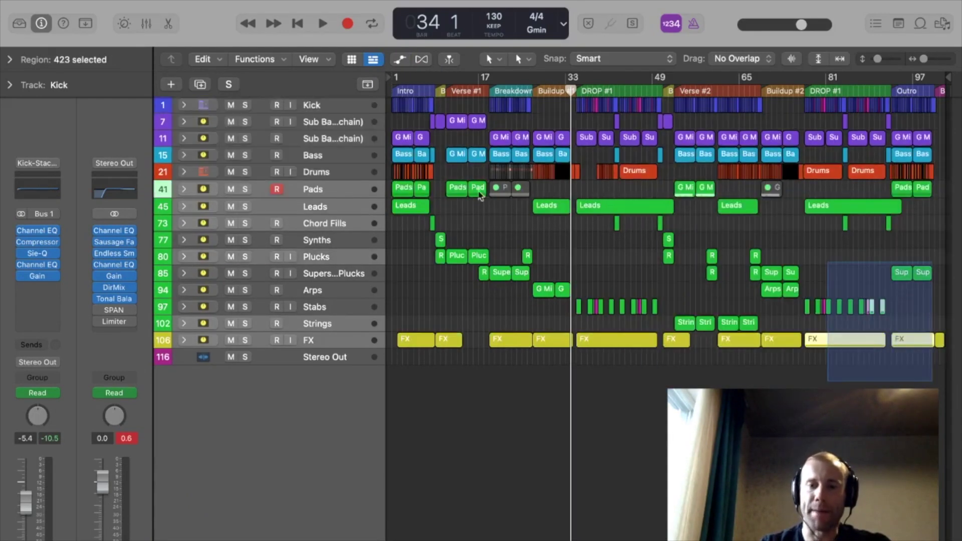
{"action": "left_click_drag", "start_coordinate": [480, 195], "coordinate": [389, 95]}
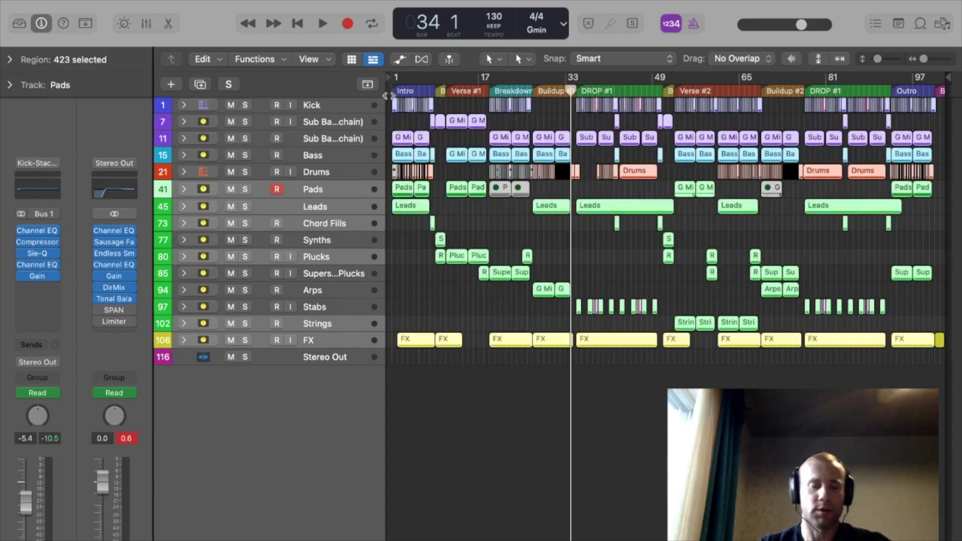
{"action": "key", "text": "super+a"}
{"action": "key", "text": "super+u"}
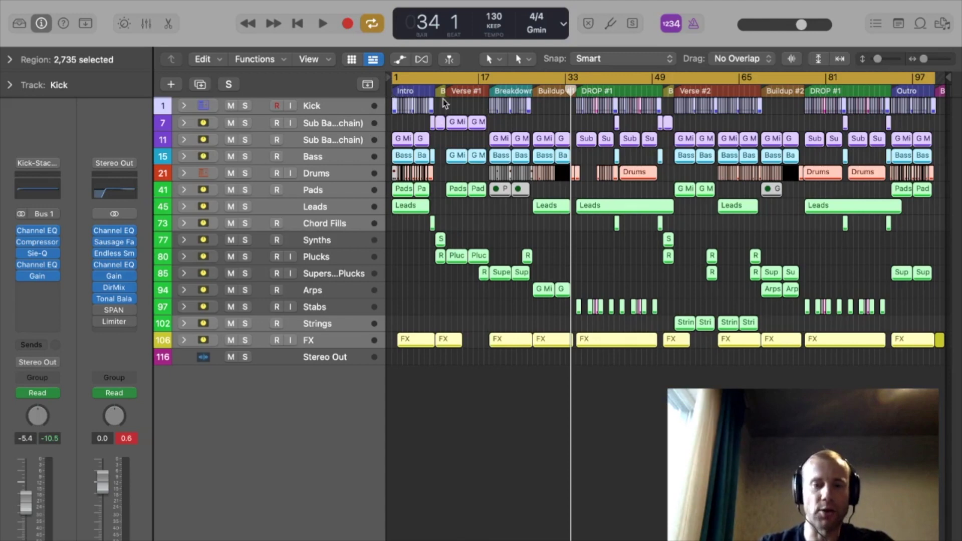
{"action": "left_click", "coordinate": [391, 84]}
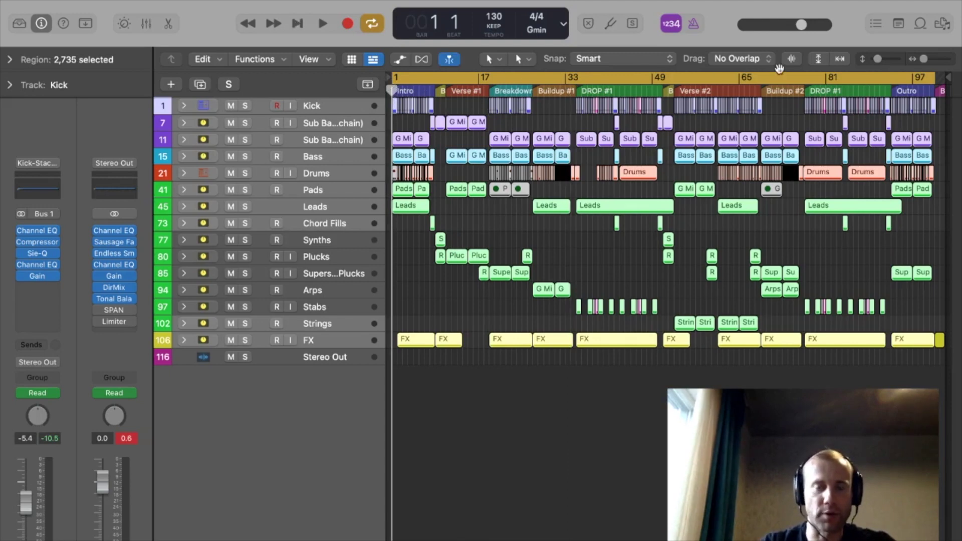
Zoom in closely on the first regions at the project start
{"action": "left_click_drag", "start_coordinate": [921, 60], "coordinate": [943, 65]}
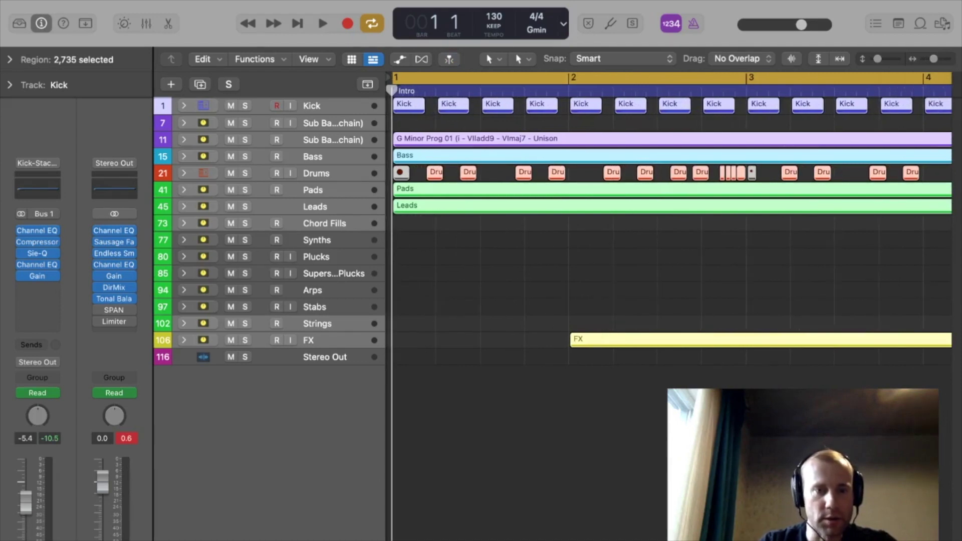
{"action": "left_click_drag", "start_coordinate": [935, 62], "coordinate": [532, 454]}
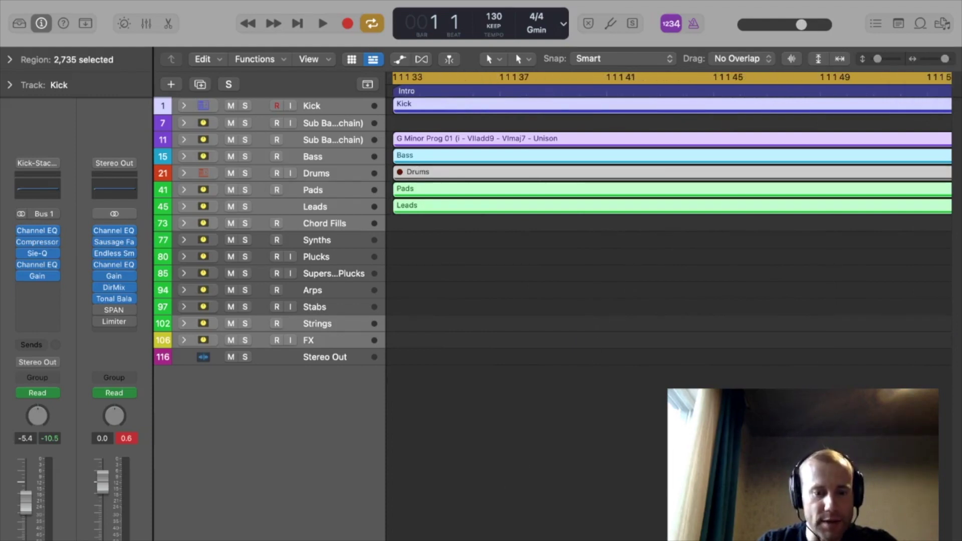
{"action": "key", "text": "Return"}
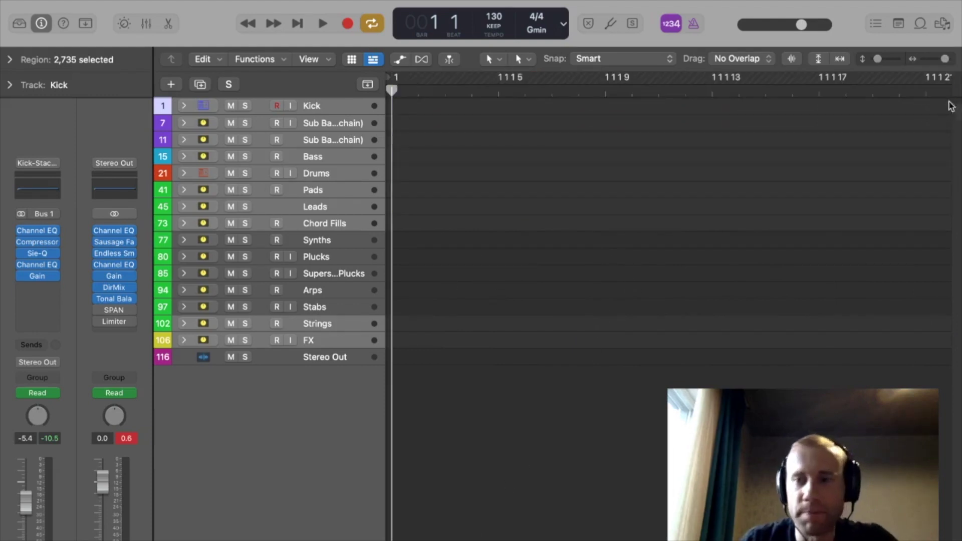
{"action": "left_click_drag", "start_coordinate": [945, 59], "coordinate": [942, 59]}
Move the cycle start before the regions, widen the track headers, and pull the playhead back to the start
{"action": "left_click", "coordinate": [431, 77]}
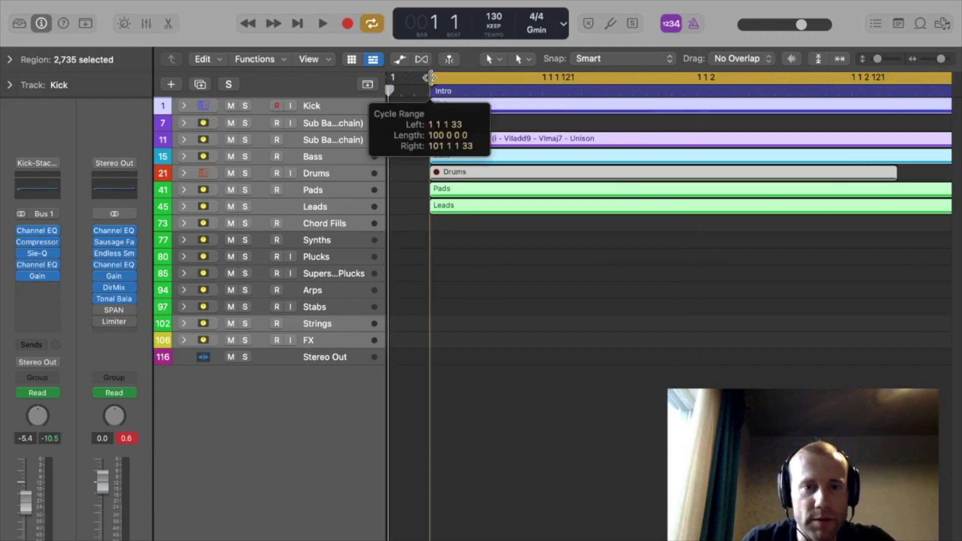
{"action": "left_click_drag", "start_coordinate": [431, 78], "coordinate": [424, 78]}
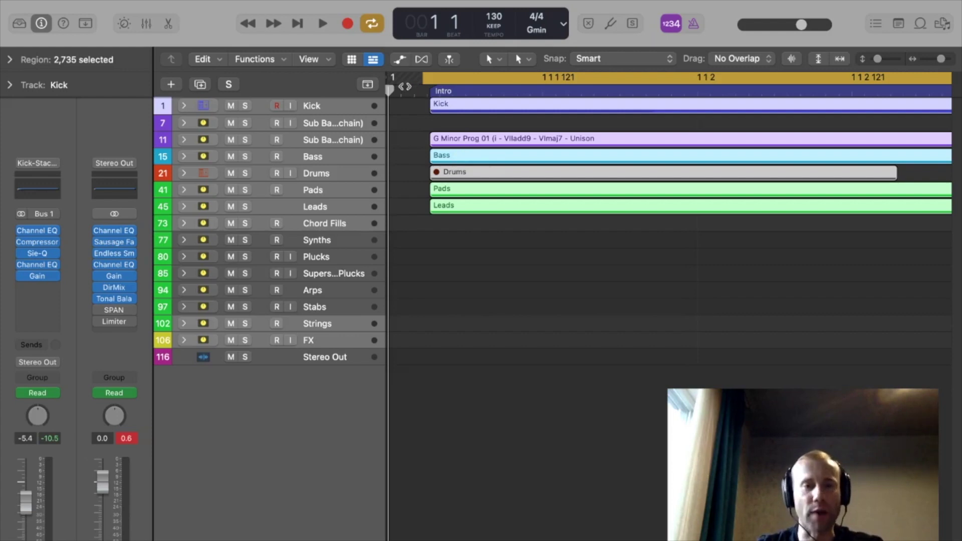
{"action": "left_click_drag", "start_coordinate": [389, 88], "coordinate": [449, 91]}
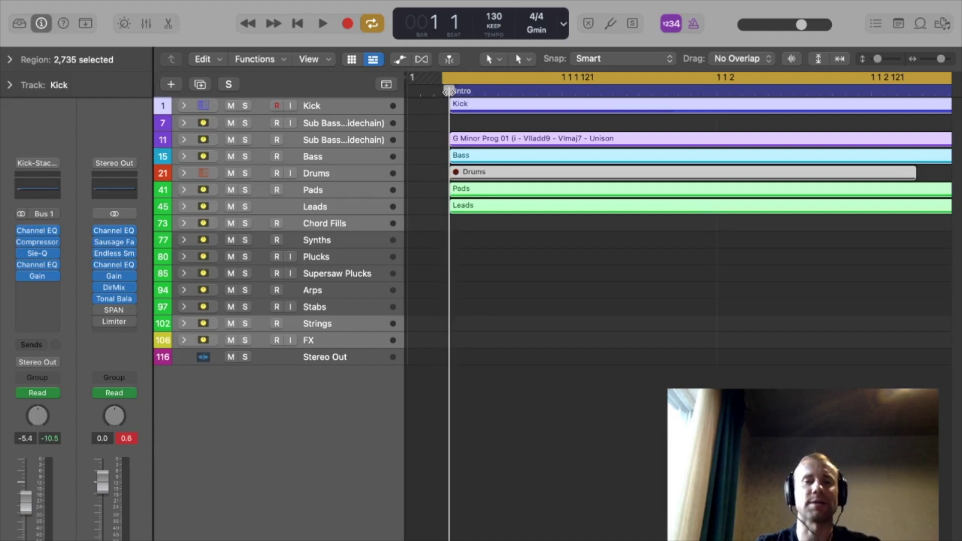
{"action": "left_click_drag", "start_coordinate": [447, 91], "coordinate": [446, 91]}
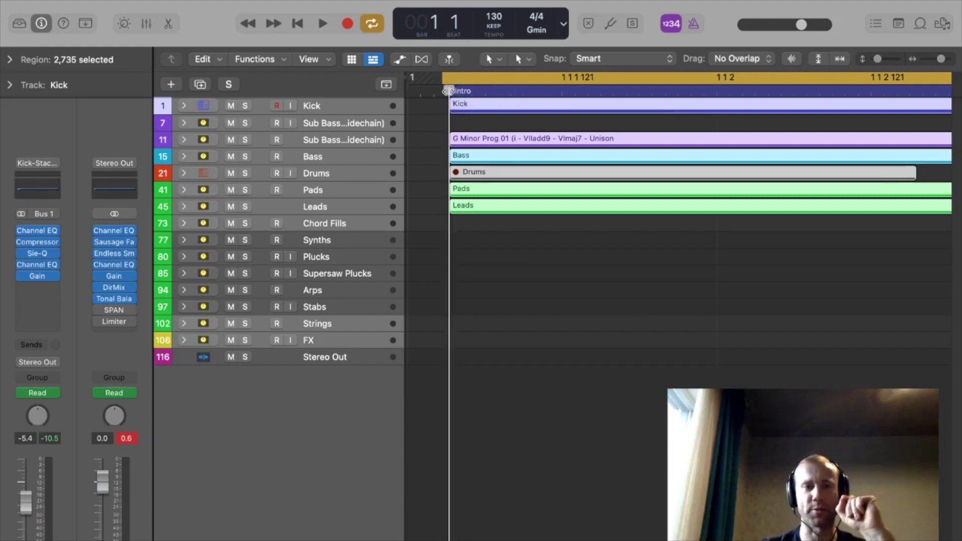
{"action": "left_click_drag", "start_coordinate": [449, 91], "coordinate": [442, 91]}
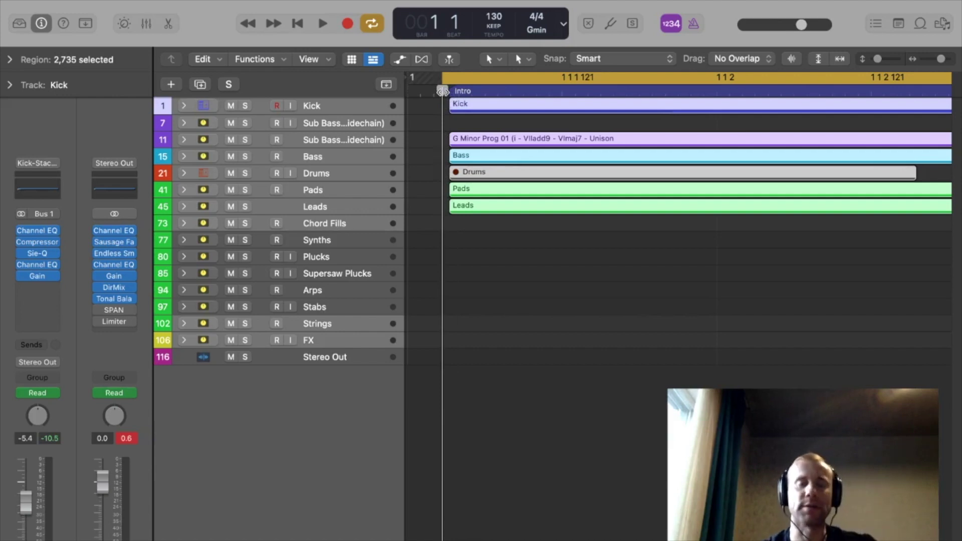